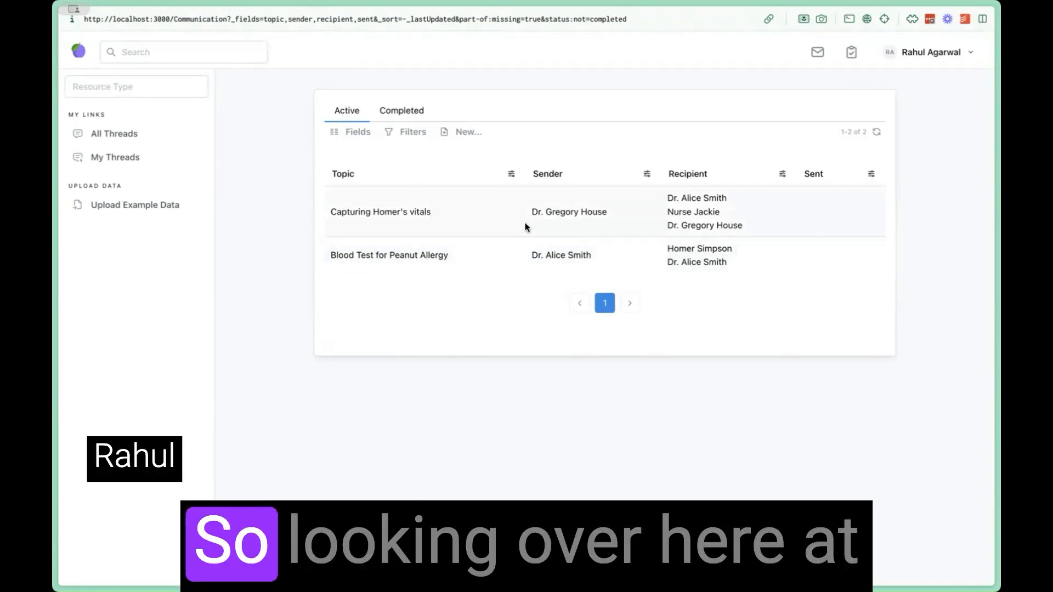
Step: Open the active thread about capturing the patient's vitals and close the thread
click(524, 227)
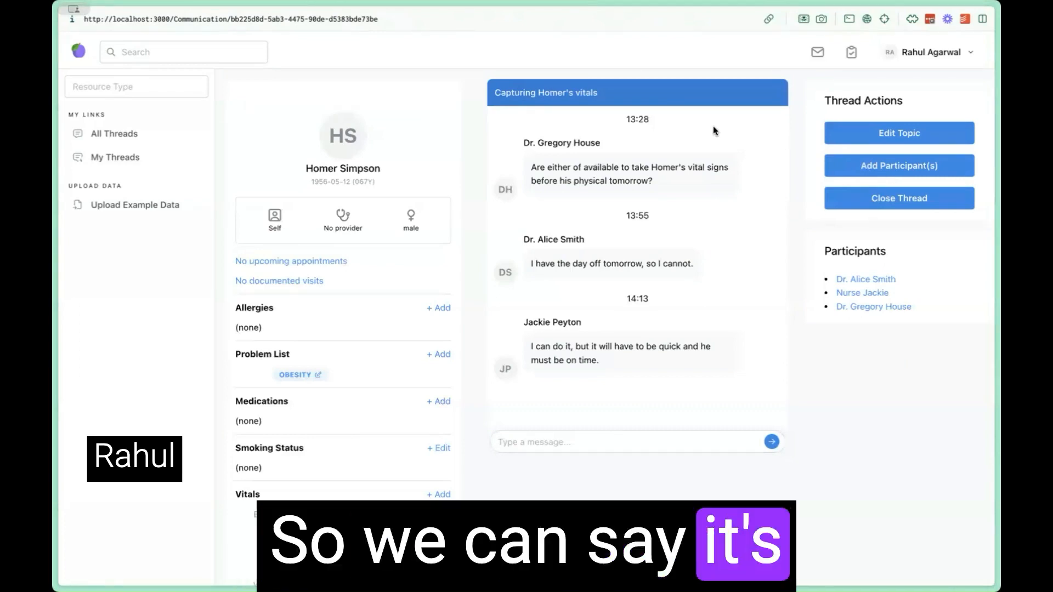
click(861, 199)
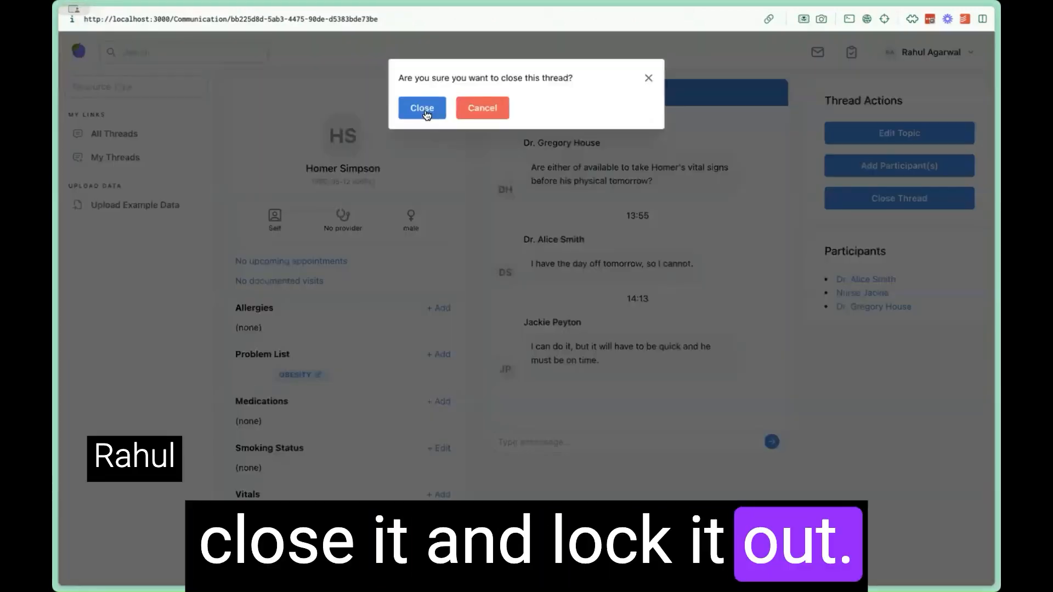
click(426, 110)
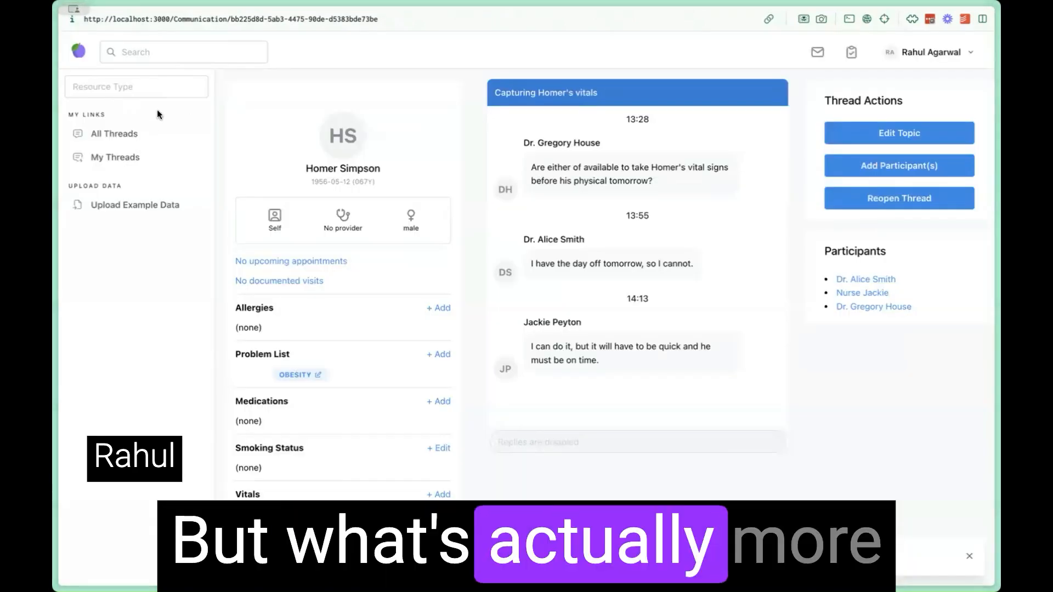
Step: Open the active thread "Blood Test for Peanut Allergy" from the list of all threads
click(121, 159)
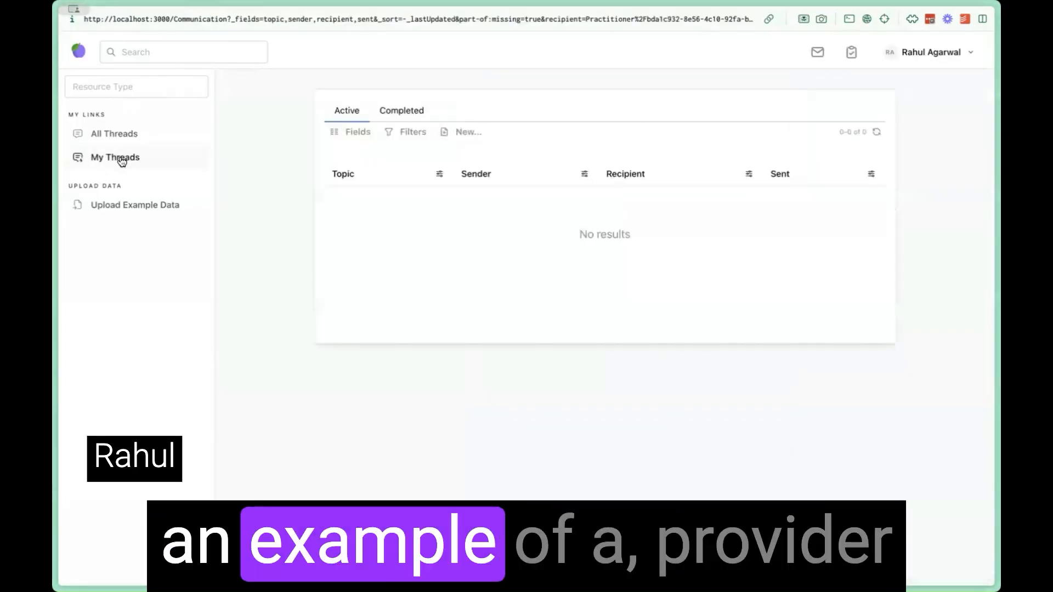
click(401, 110)
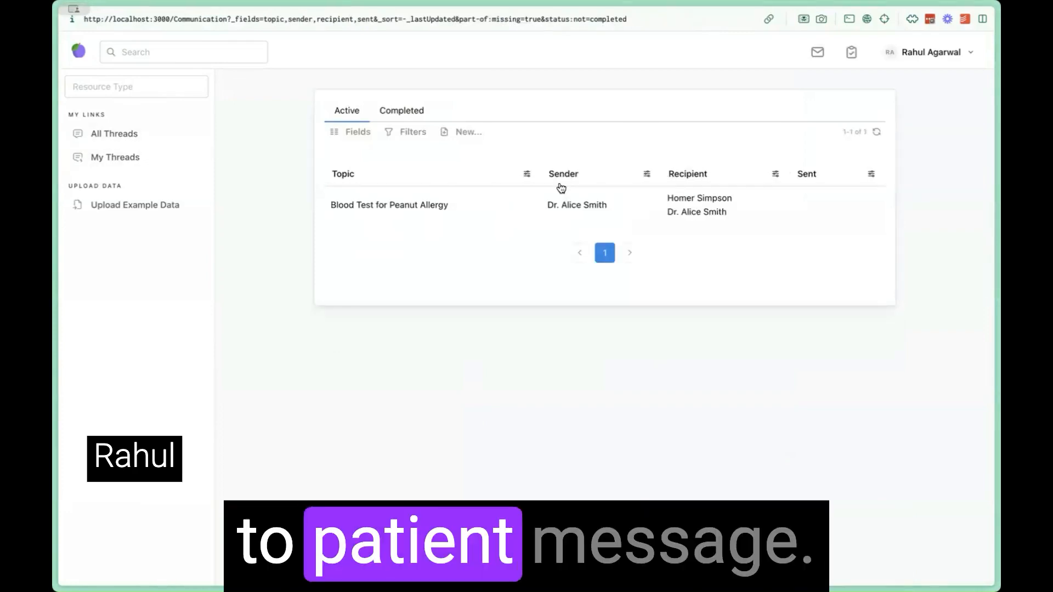
click(571, 205)
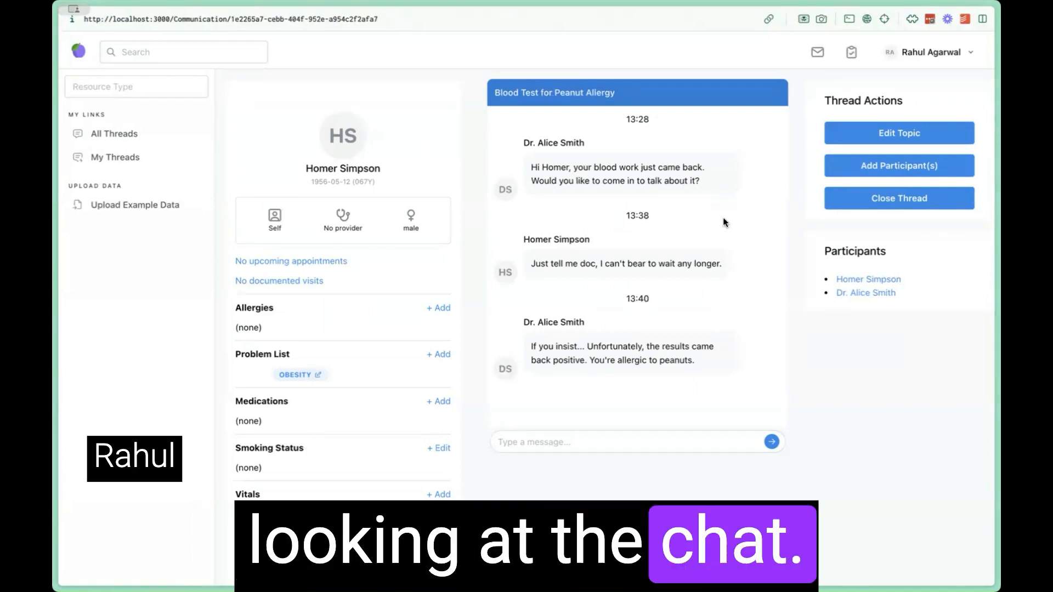
Step: Close the "Blood Test for Peanut Allergy" thread and reopen it
click(938, 194)
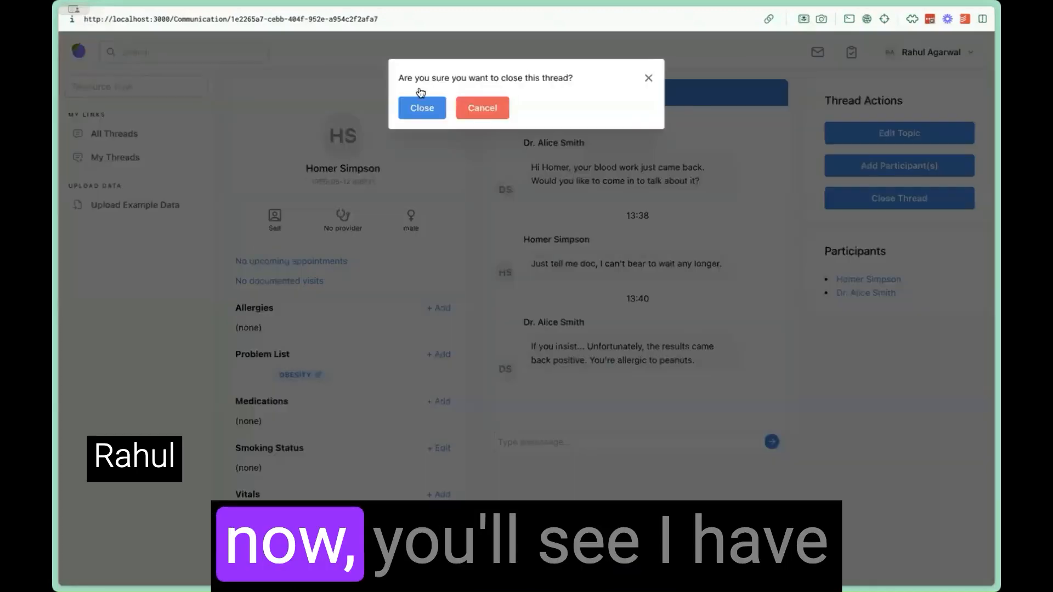
click(422, 116)
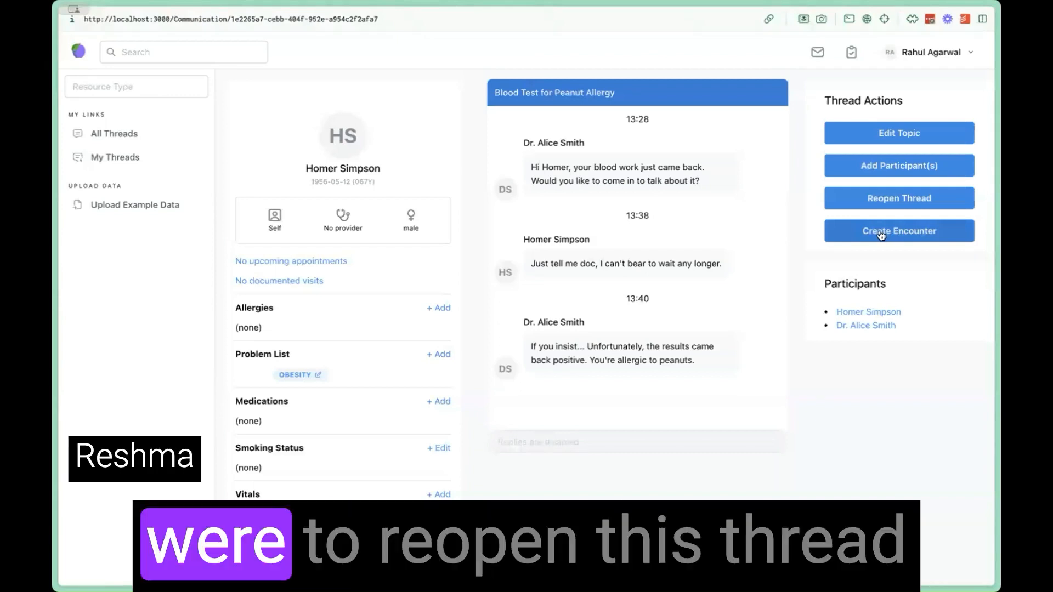
click(895, 197)
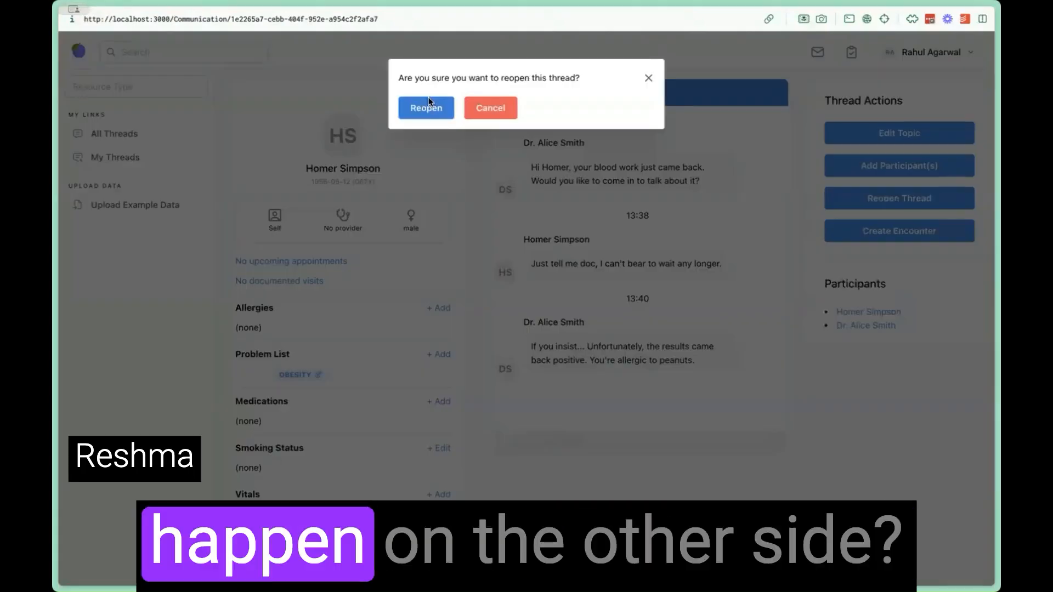
click(429, 107)
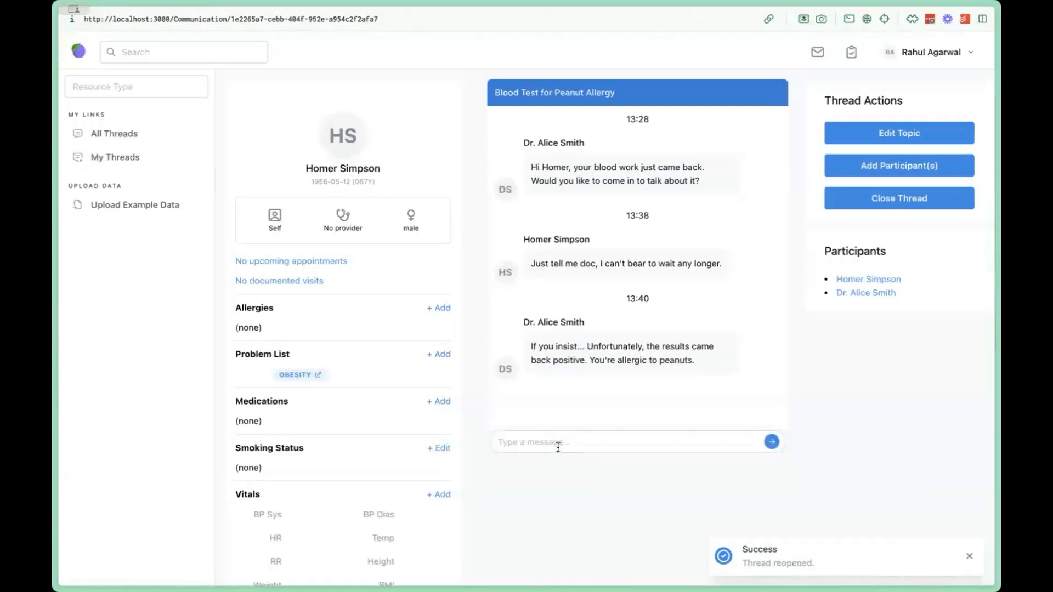
Step: Send a reply in the peanut allergy thread consisting of the patient's first name followed by "you're allergic"
click(557, 447)
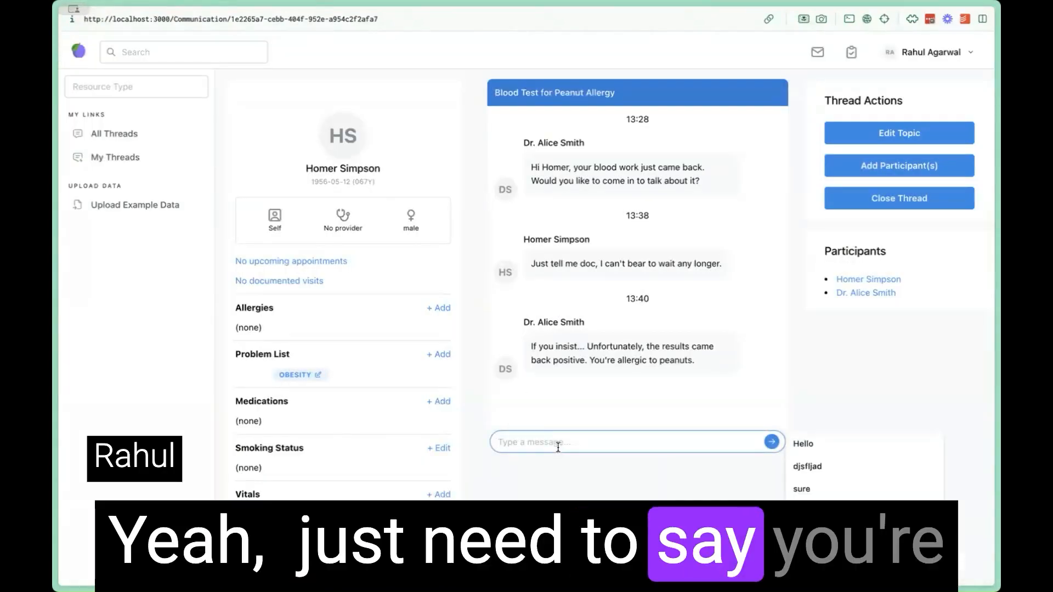
text(Homer, you're allergic)
key(Return)
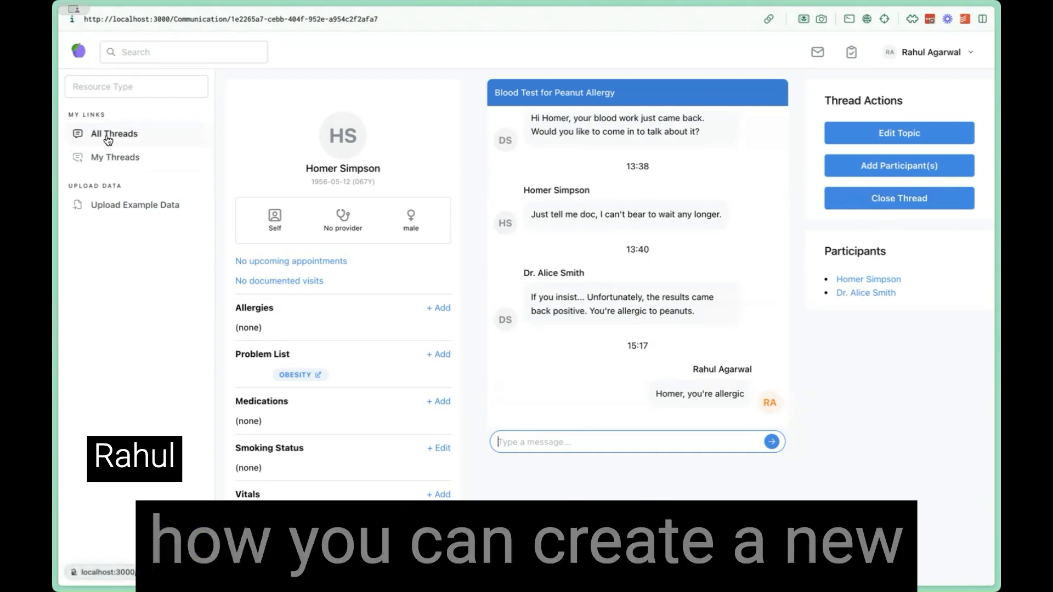
Step: Start a new thread from the list of all threads, with the patient's first name followed by "labs" as its topic
click(108, 137)
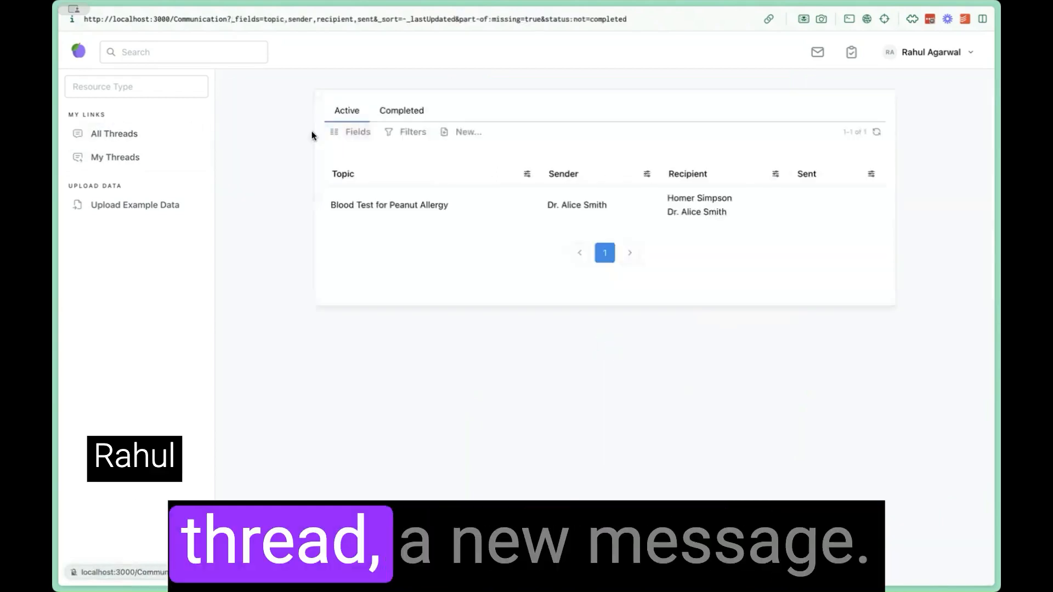
click(462, 133)
click(482, 149)
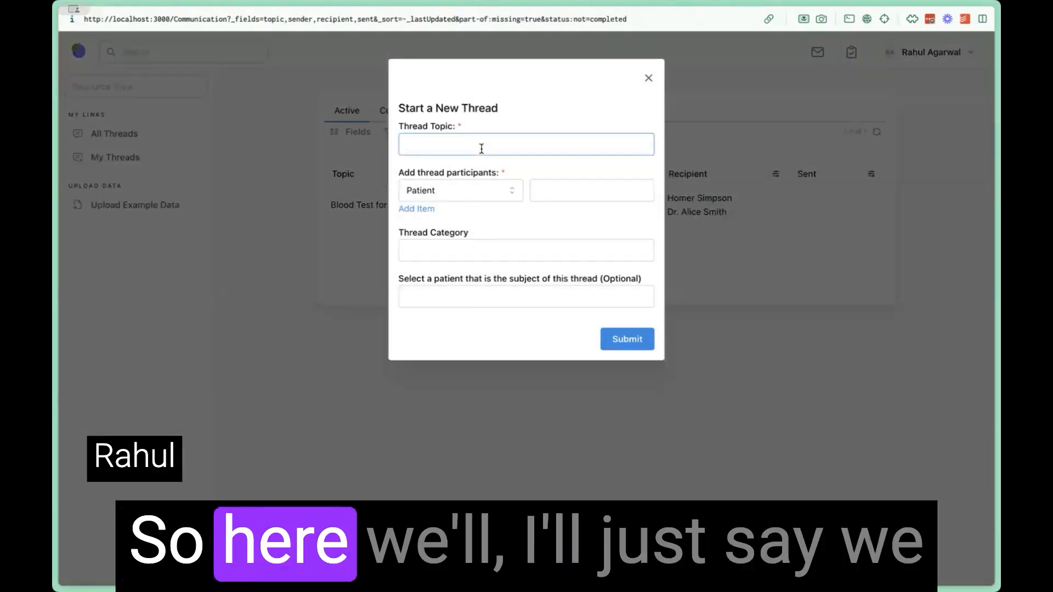
click(482, 149)
text(Homer labs)
Step: Add the patient from the peanut allergy thread as the new thread's first participant
click(554, 187)
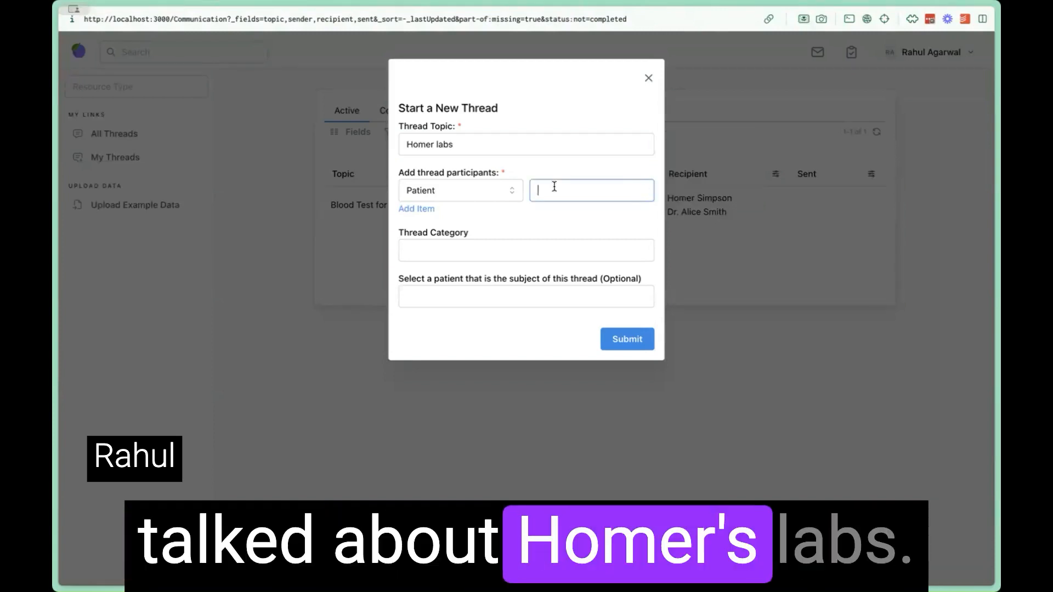
text(Lab)
key(BackSpace)
key(BackSpace)
key(BackSpace)
text(Homer)
key(Return)
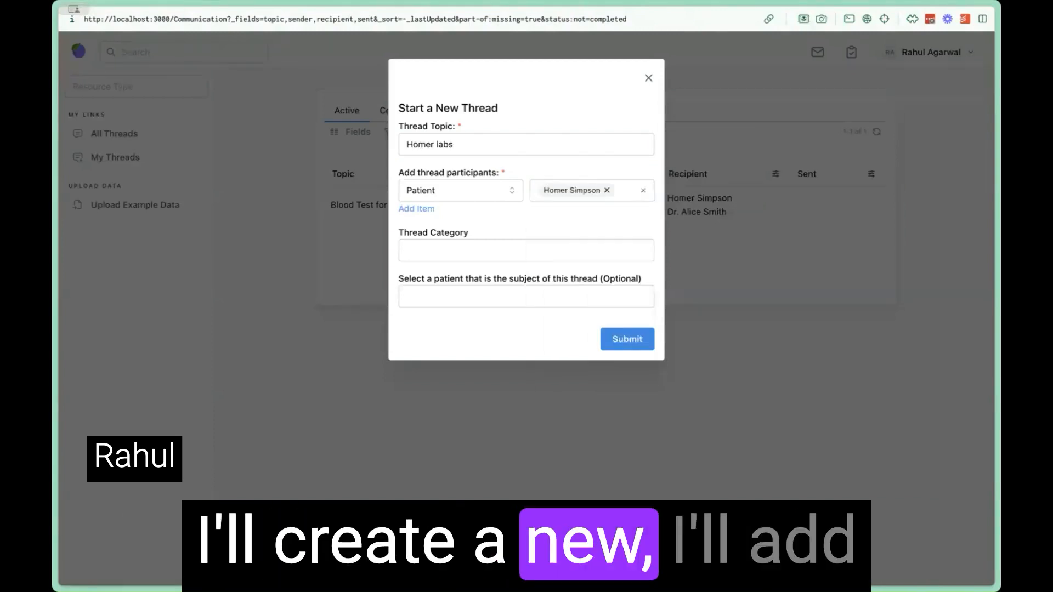
Step: Add a second participant of type Practitioner to the new thread, choosing the first match for "Nurse"
click(430, 209)
click(459, 214)
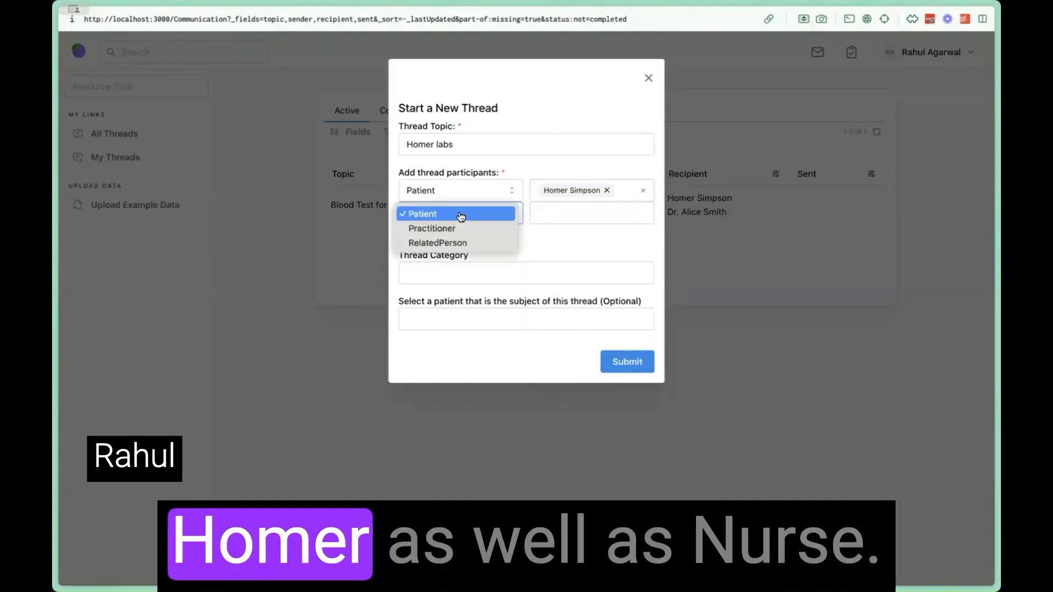
click(460, 227)
click(543, 212)
text(Nurse)
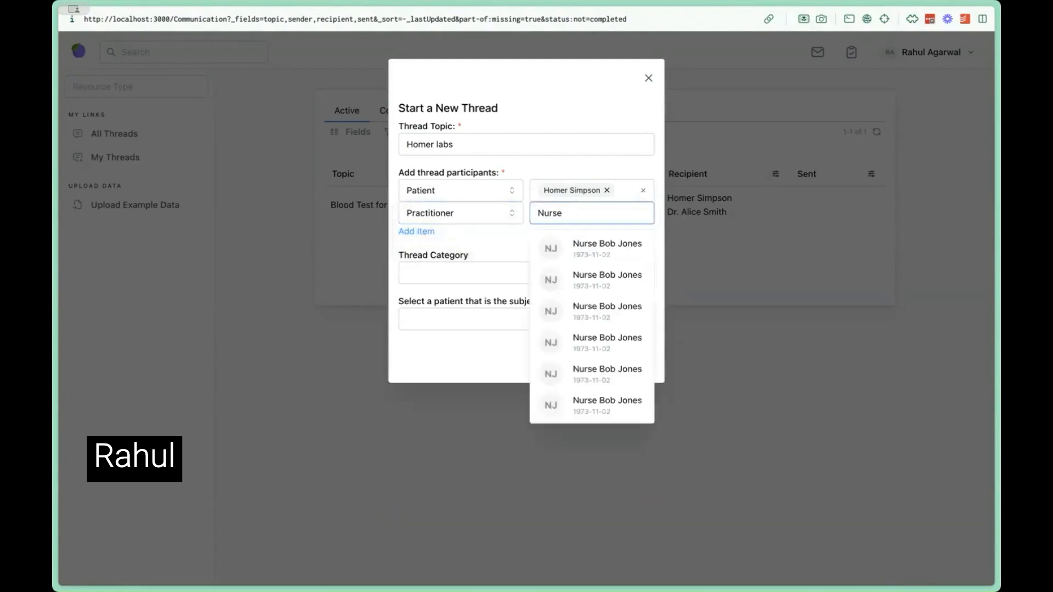
key(Return)
Step: Leave the thread category empty, select the same patient, with the listed birth date, as the thread's subject, and submit the new thread
click(507, 278)
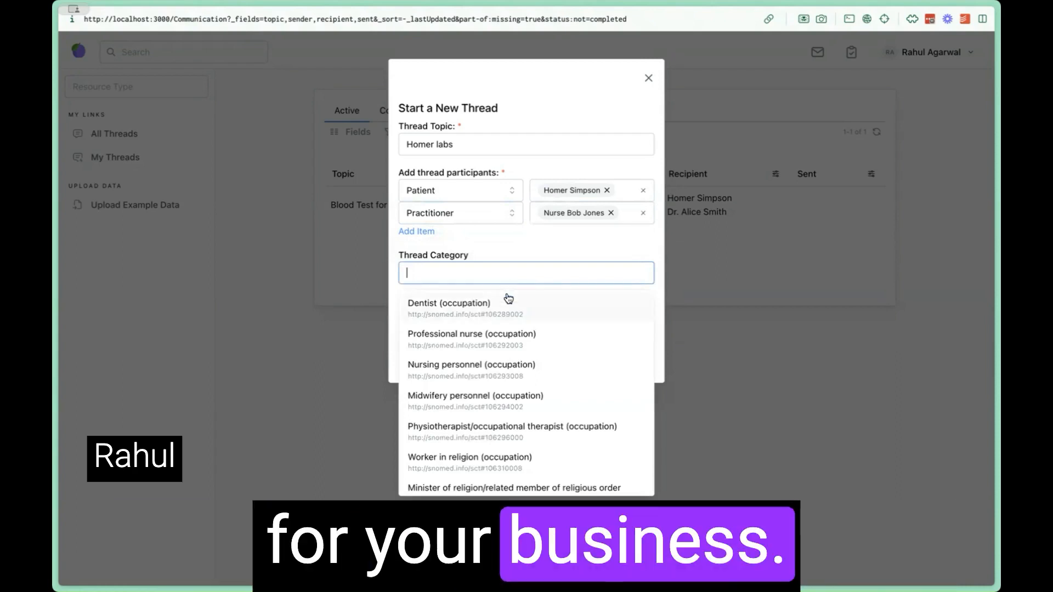
click(524, 256)
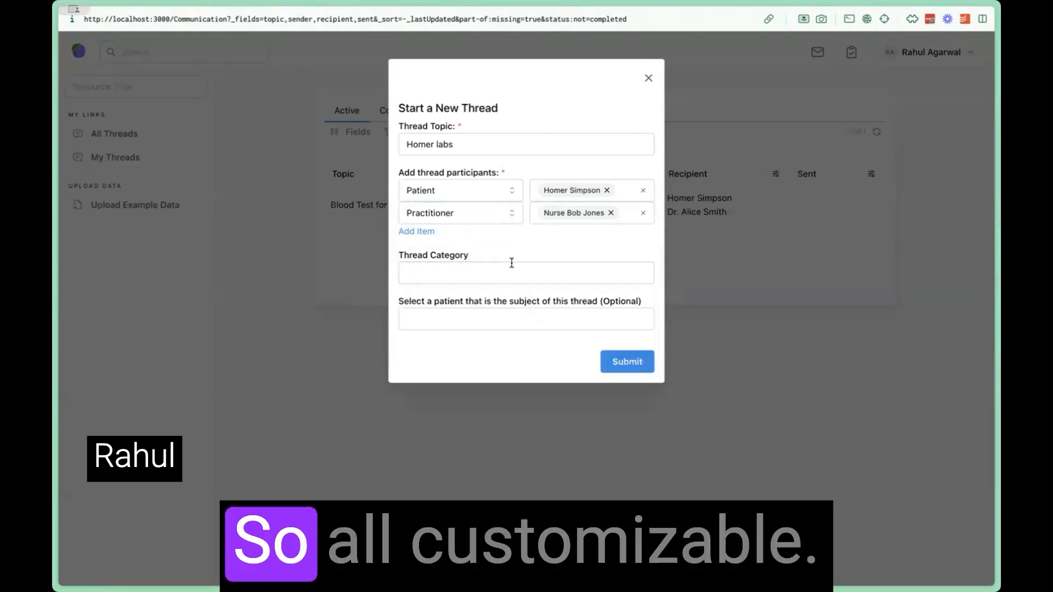
click(497, 319)
text(S)
key(BackSpace)
text(Homer)
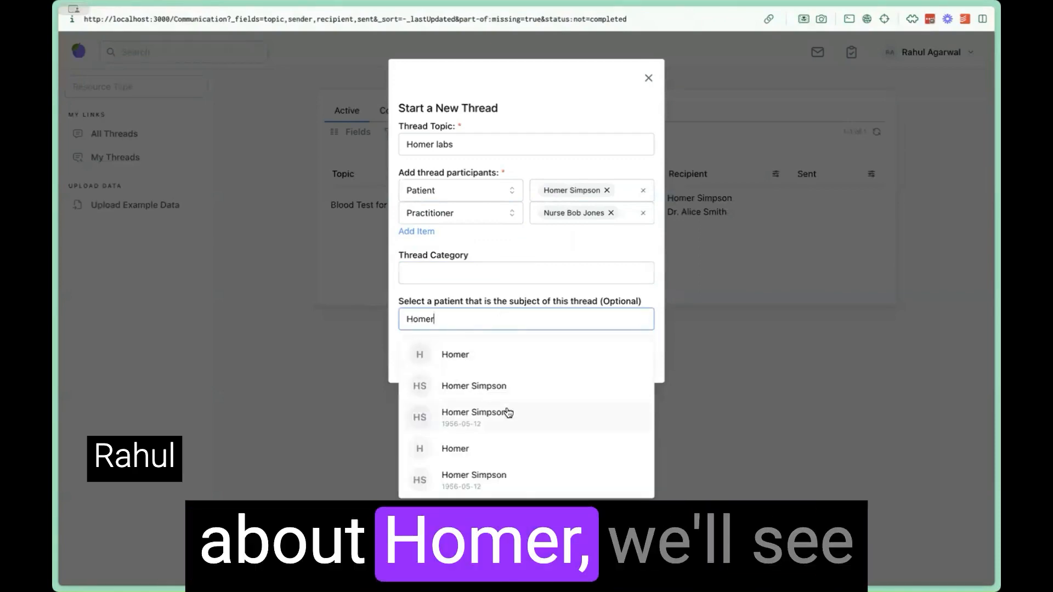
click(507, 412)
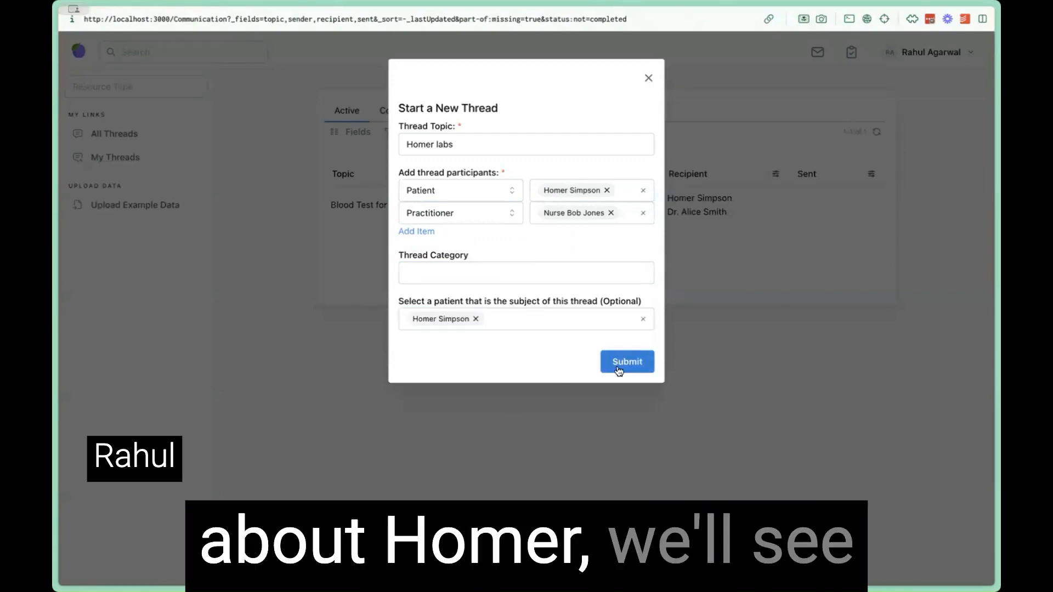
click(619, 364)
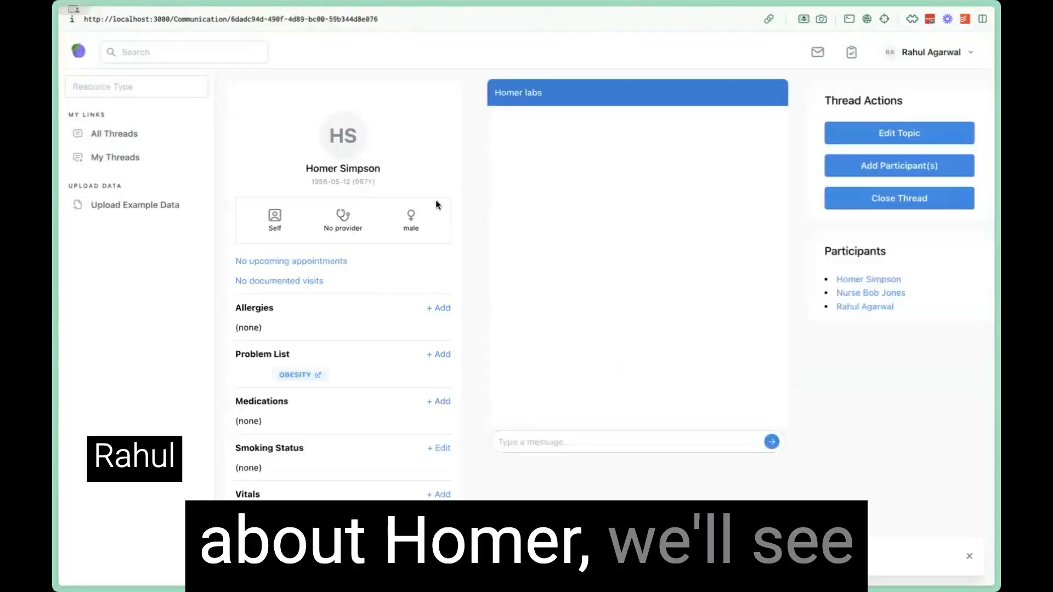
Step: Send the message "Hello" in the new labs thread and close the thread
click(557, 438)
text(Hello)
key(Return)
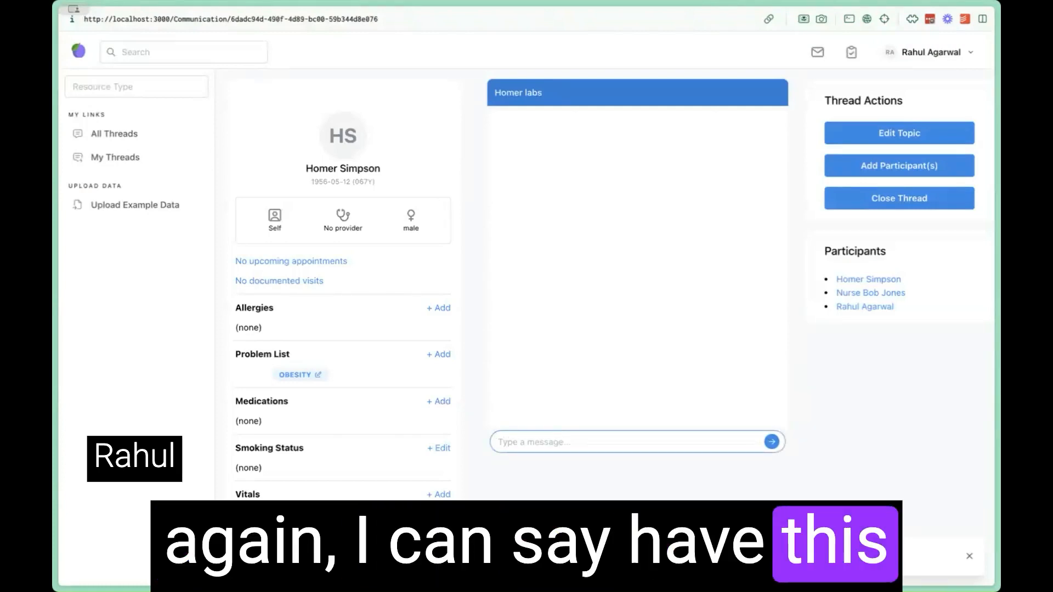
click(859, 207)
key(Return)
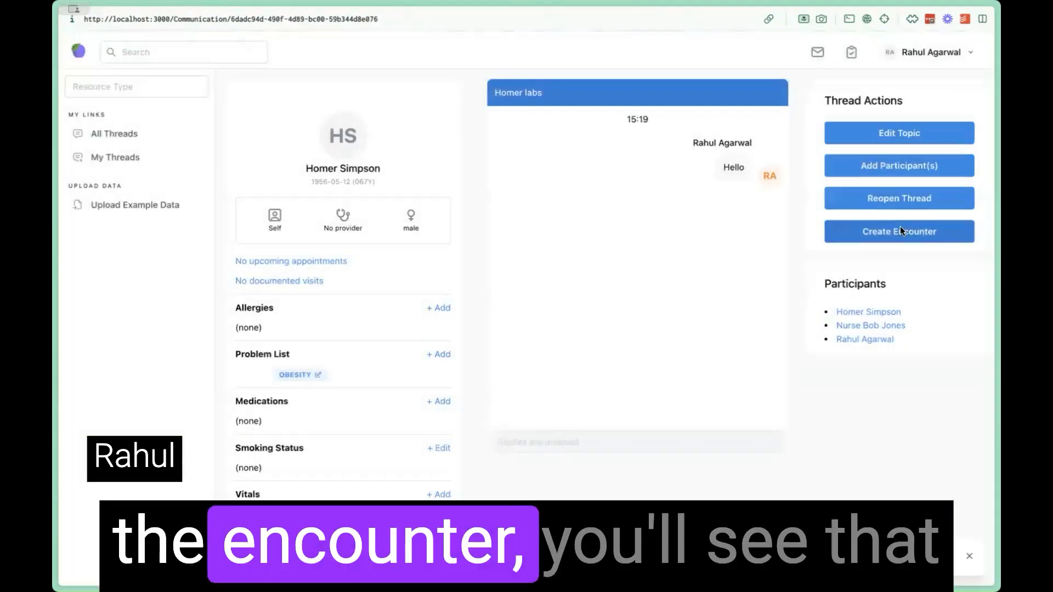
Step: Create a linked encounter from the closed labs thread, reviewing and keeping its prefilled status, class, subject and participants
click(900, 227)
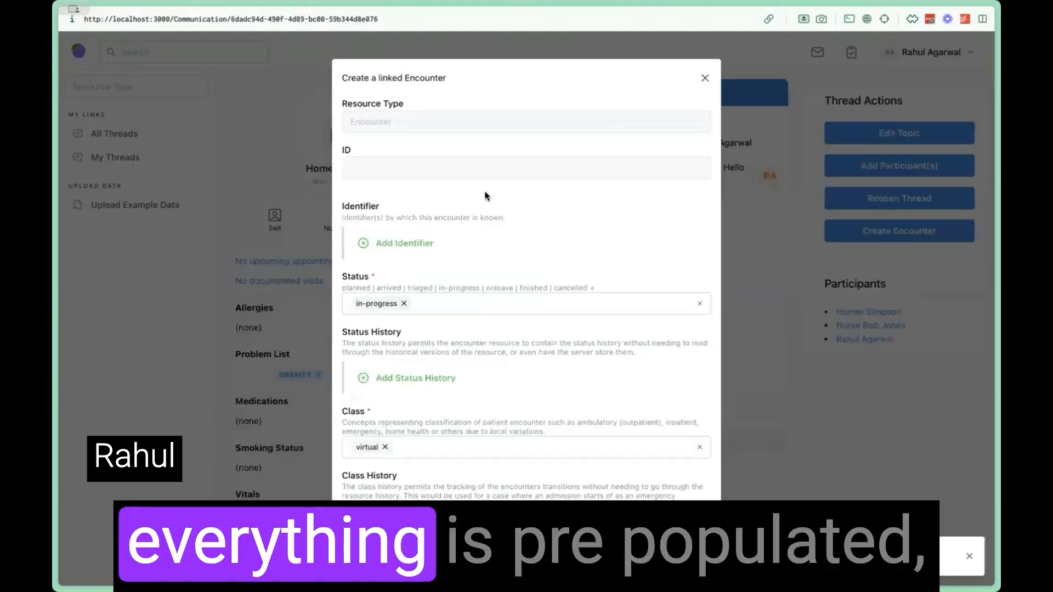
scroll(484, 195, down, 10)
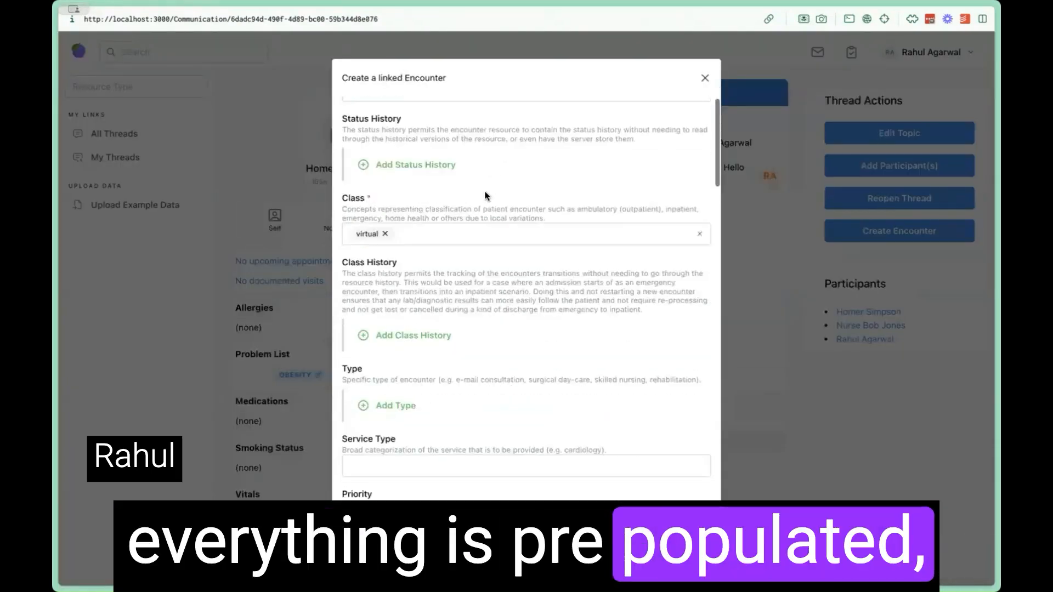
scroll(485, 191, up, 6)
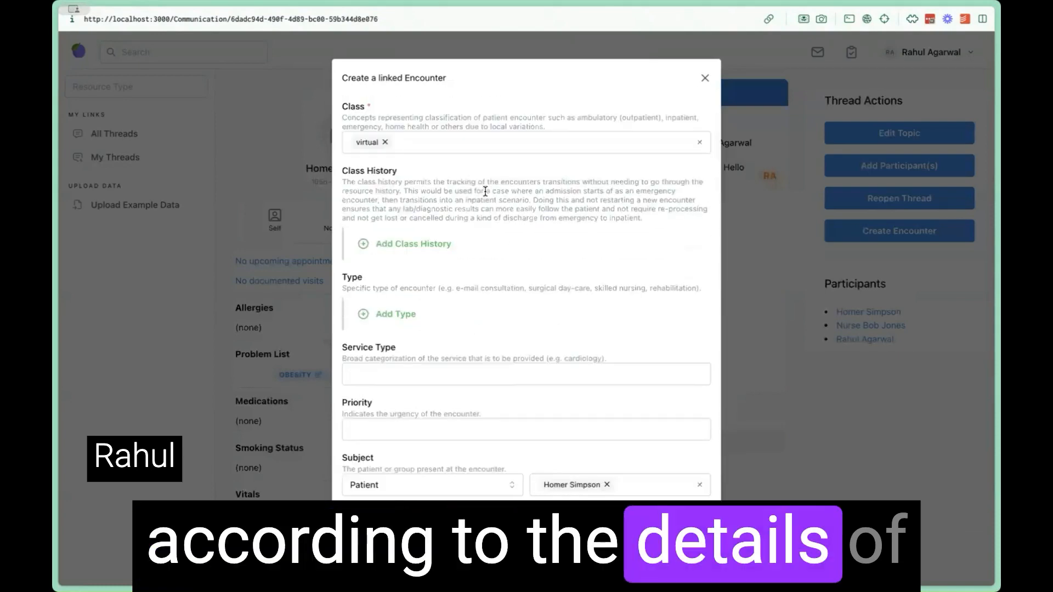
scroll(484, 191, up, 3)
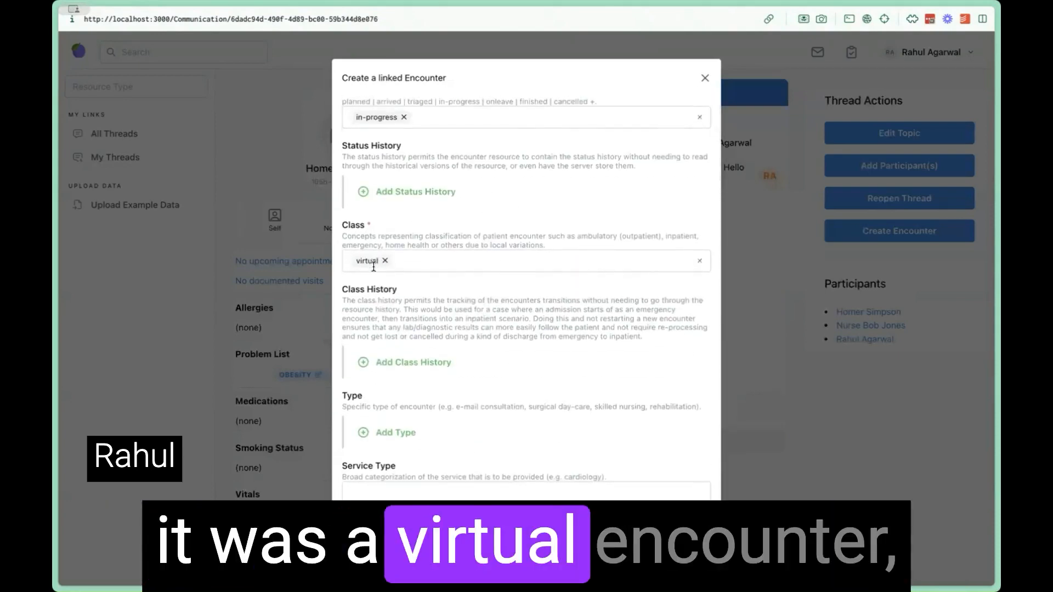
scroll(373, 265, down, 12)
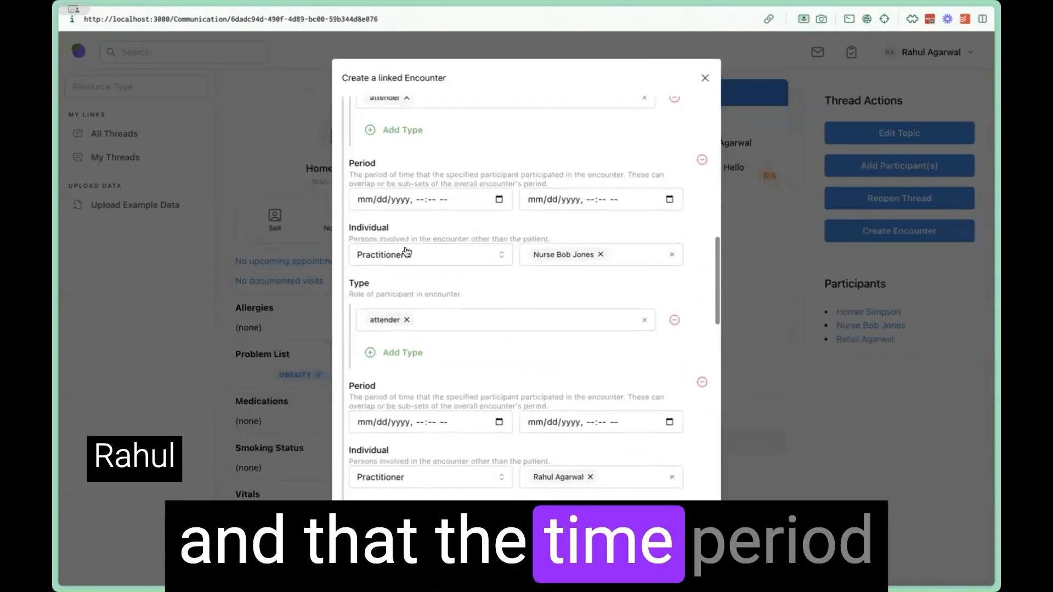
scroll(463, 266, up, 5)
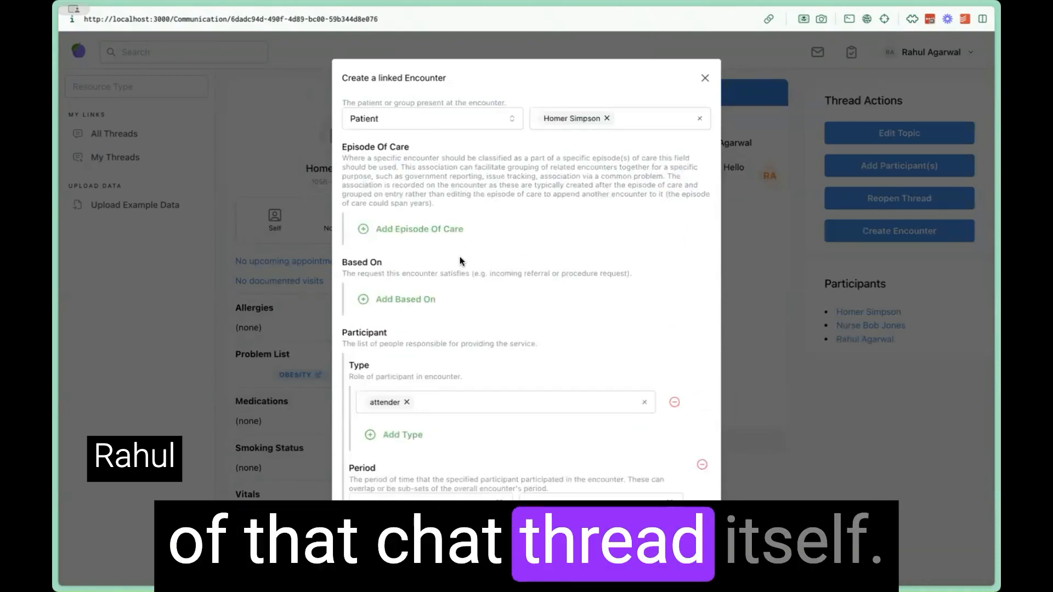
scroll(459, 256, down, 15)
click(692, 535)
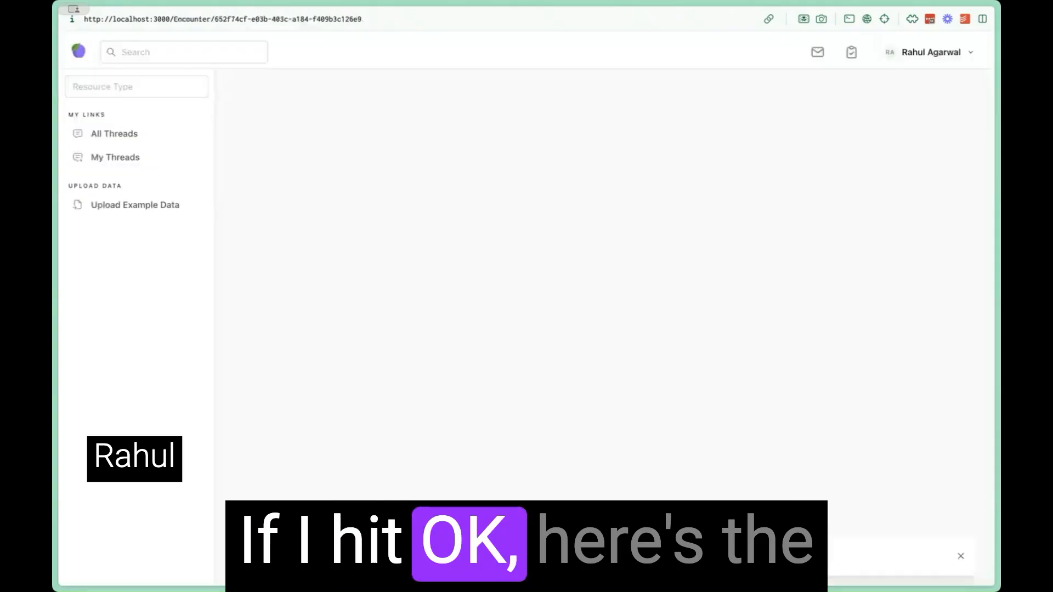